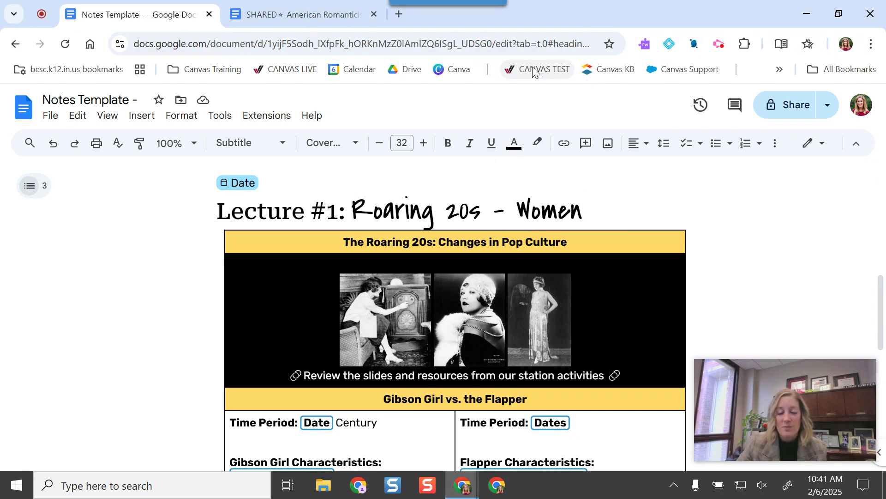
# Review the notes template's lecture table, title and header details, and check the Owner person placeholder.
pyautogui.scroll(-2, 585, 231)
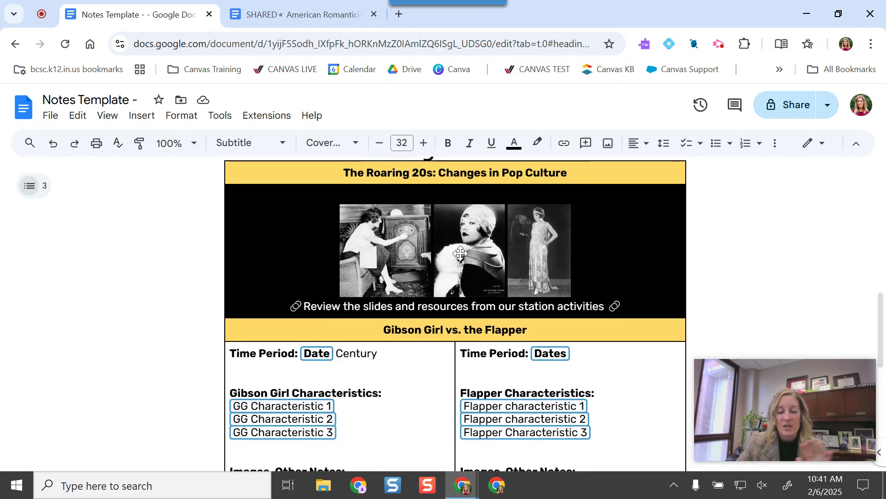
pyautogui.scroll(3, 461, 254)
pyautogui.scroll(8, 606, 293)
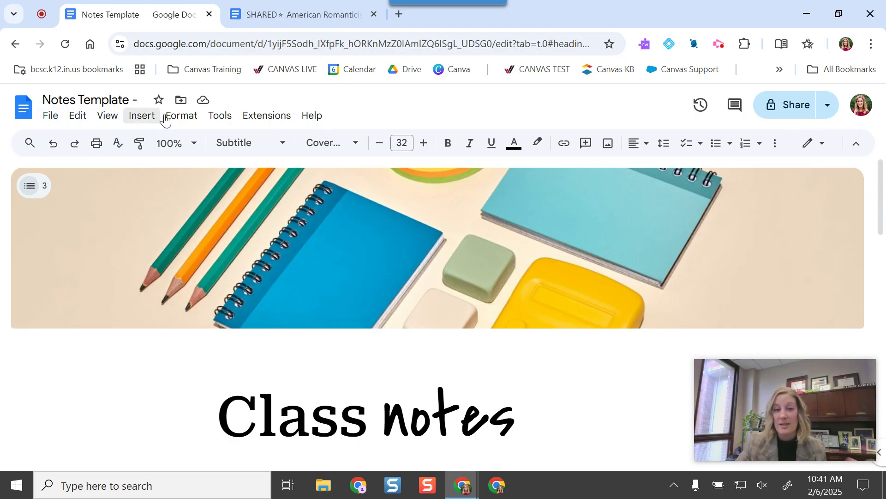
pyautogui.scroll(-3, 287, 221)
pyautogui.scroll(-3, 386, 300)
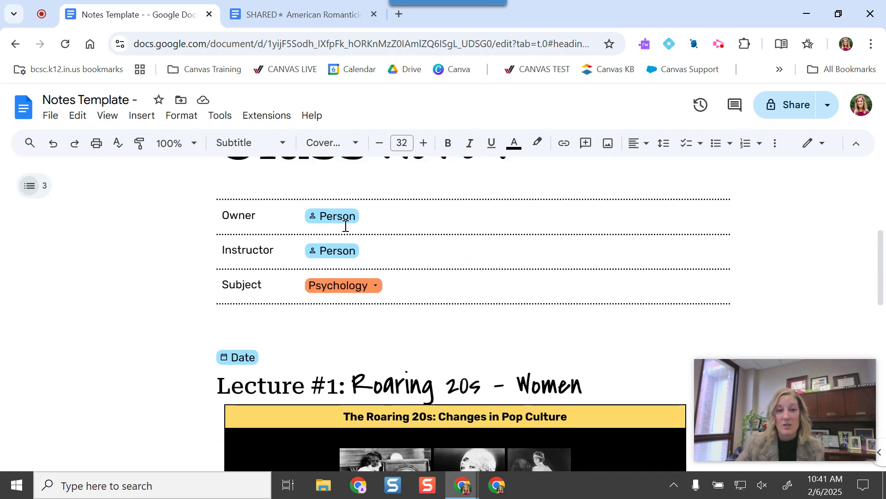
pyautogui.click(338, 215)
pyautogui.press('Escape')
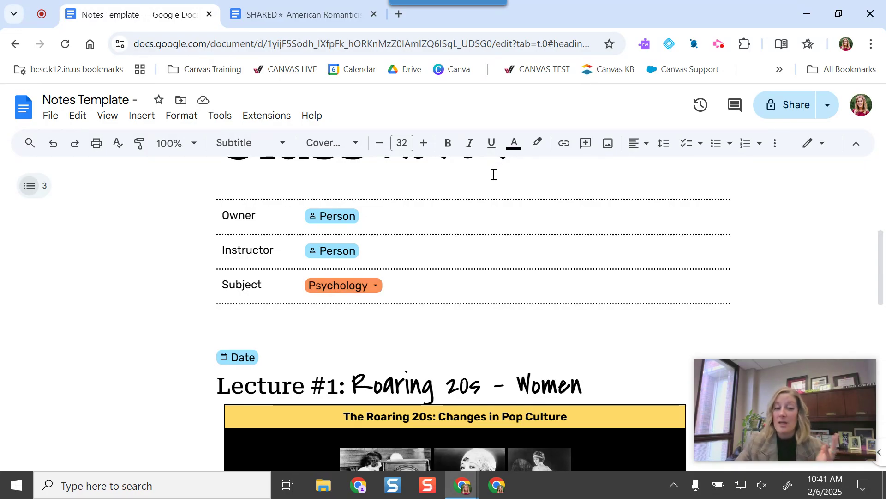
# Check the calendar choices of the Date placeholder above the Lecture #1 heading without picking a date.
pyautogui.scroll(-3, 311, 275)
pyautogui.click(243, 286)
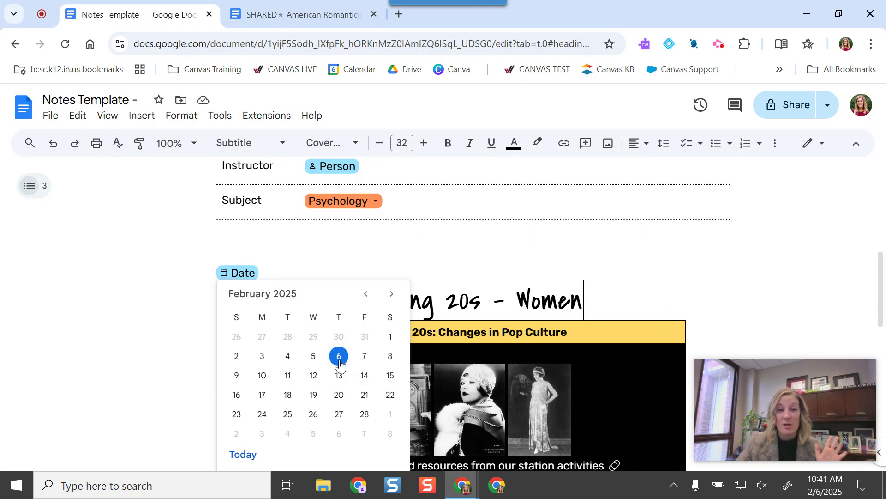
pyautogui.click(242, 277)
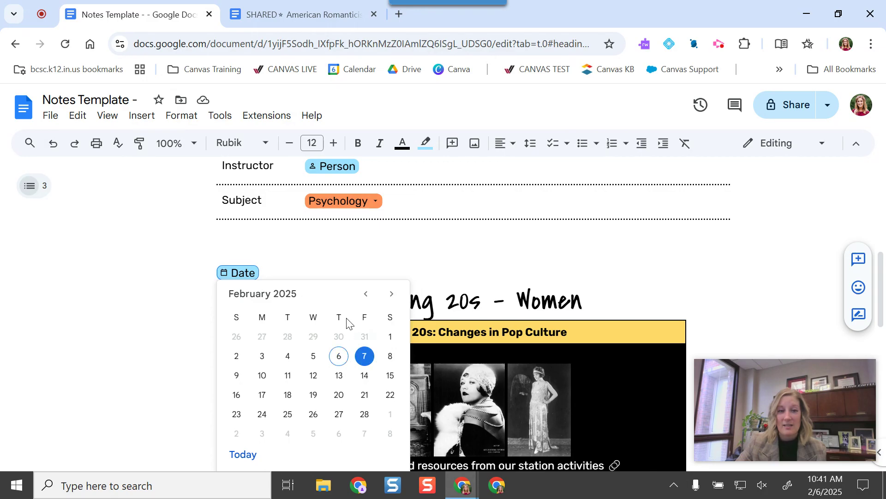
pyautogui.click(305, 259)
# Examine the Lecture #1 table, checking the time period and Flapper characteristic variable placeholders and the reflection question.
pyautogui.scroll(-3, 503, 300)
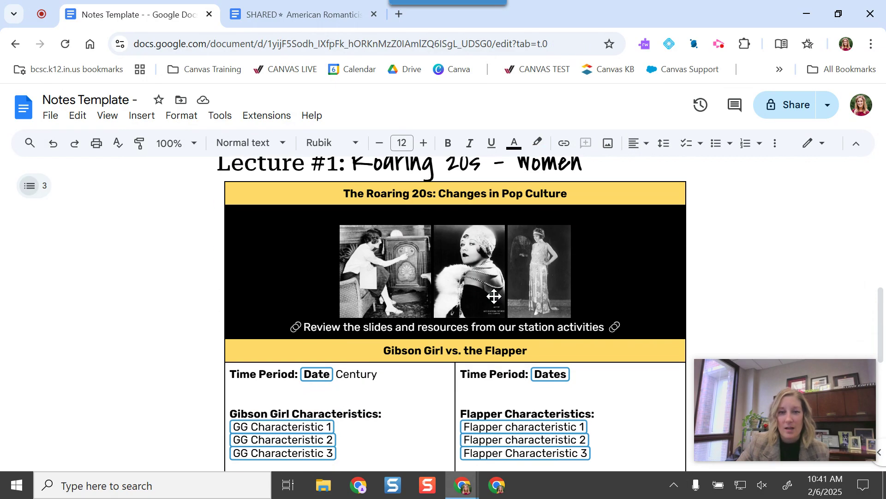
pyautogui.scroll(2, 483, 304)
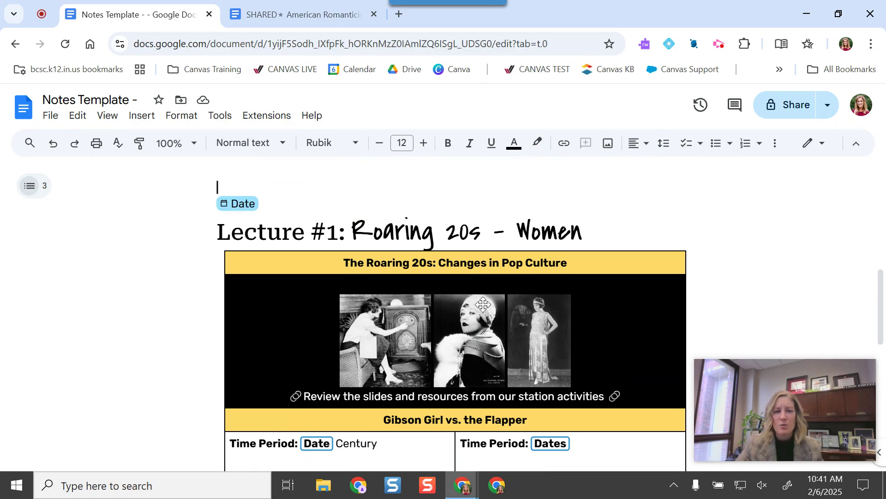
pyautogui.scroll(-2, 483, 304)
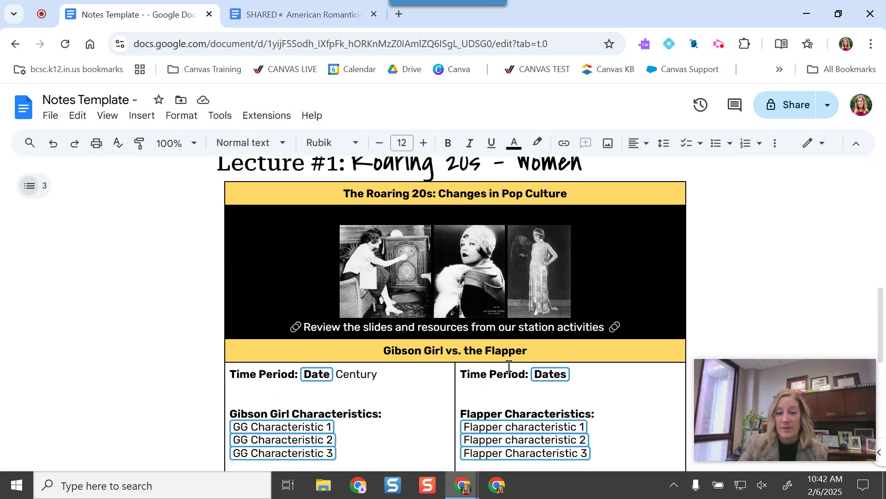
pyautogui.scroll(-1, 515, 356)
pyautogui.scroll(-3, 515, 356)
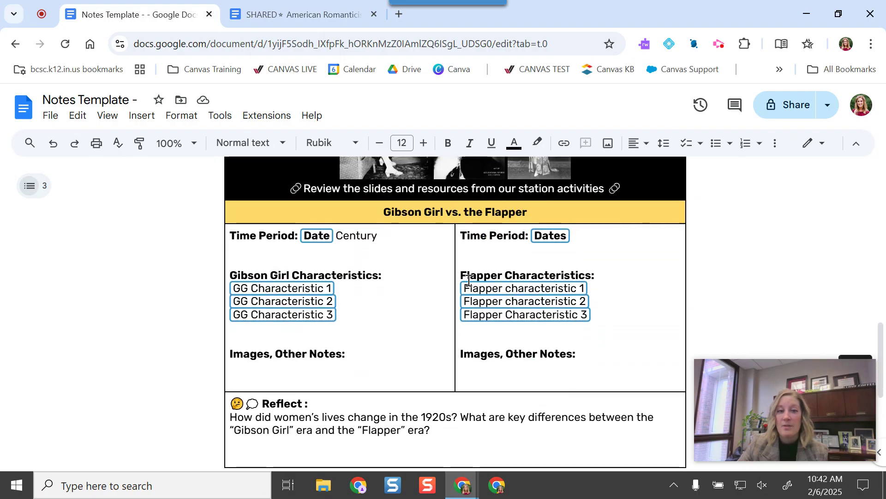
pyautogui.click(315, 231)
pyautogui.click(551, 235)
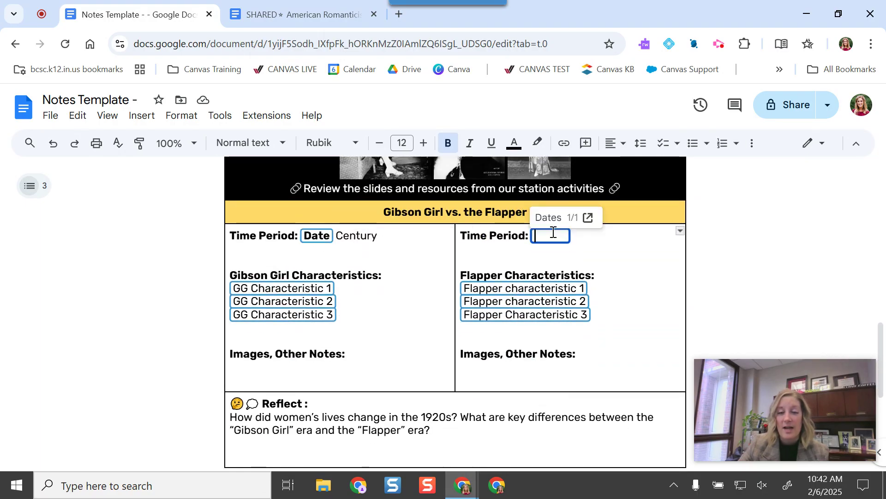
pyautogui.click(526, 288)
pyautogui.click(514, 301)
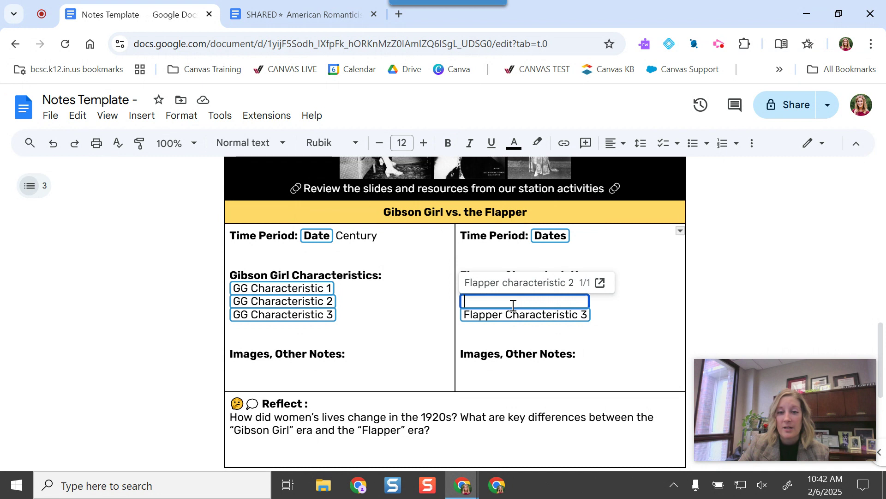
pyautogui.click(506, 316)
pyautogui.click(718, 279)
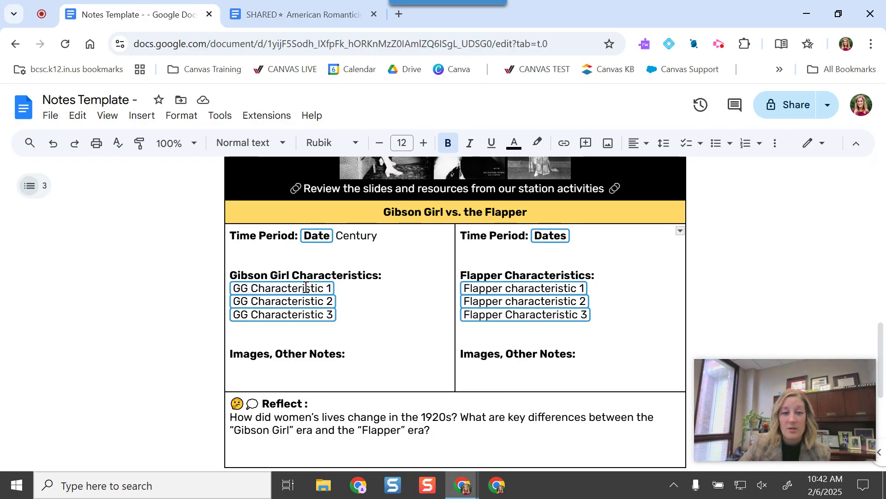
pyautogui.scroll(1, 374, 321)
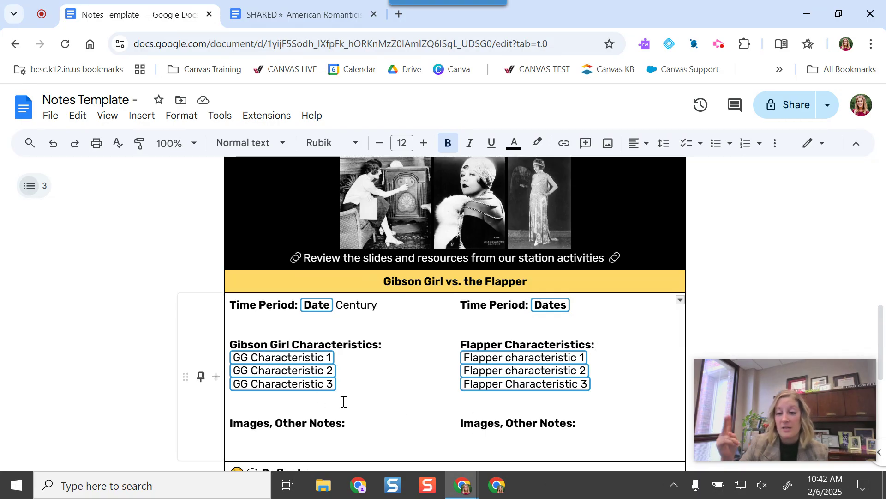
pyautogui.scroll(-3, 344, 401)
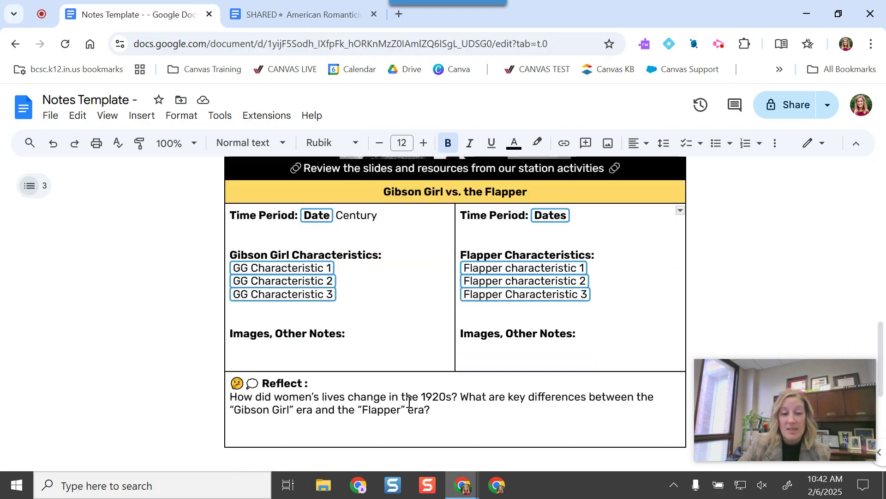
pyautogui.scroll(4, 405, 398)
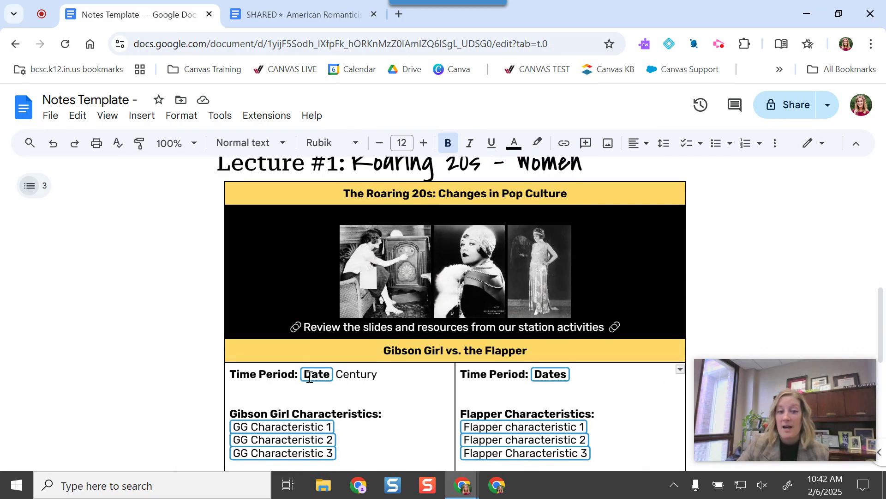
# Insert a new variable named "GG Characteristic 4" on the line below GG Characteristic 3 in the Gibson Girl cell.
pyautogui.scroll(-3, 310, 376)
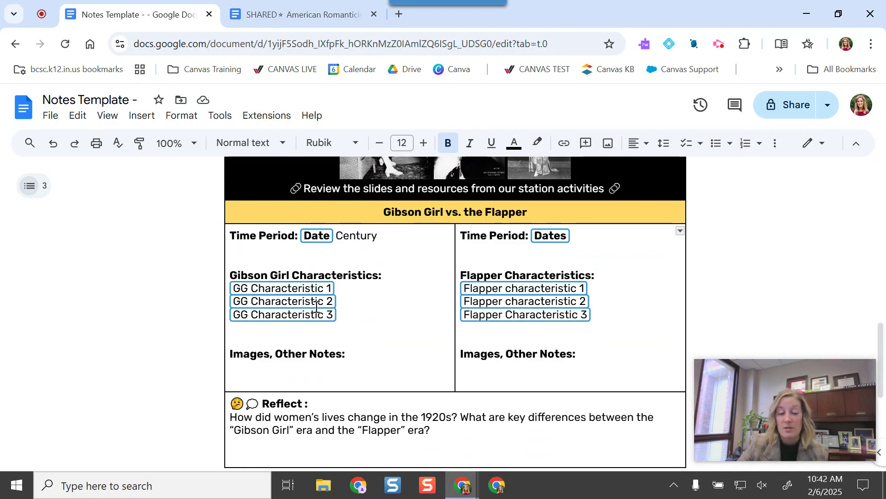
pyautogui.click(357, 323)
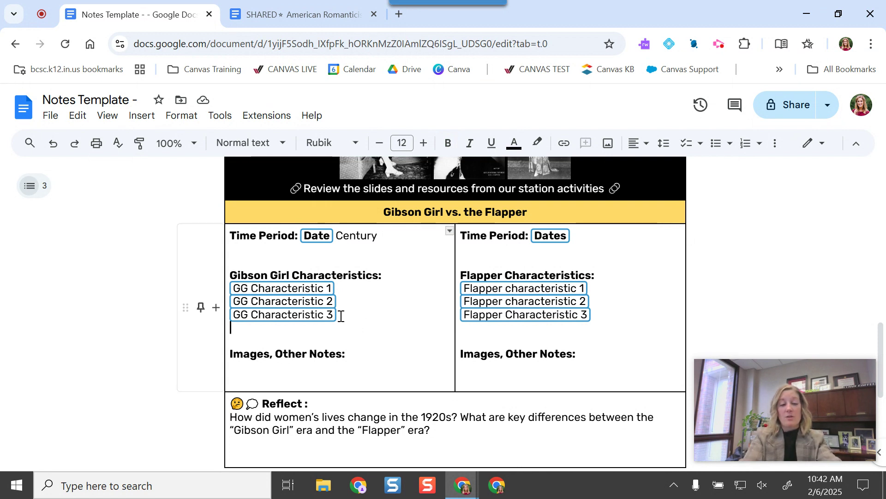
pyautogui.write('@variable')
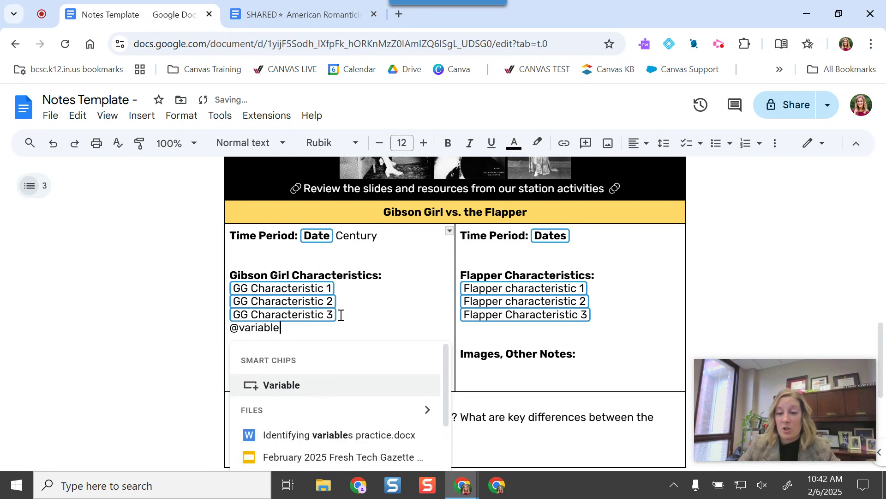
pyautogui.click(277, 386)
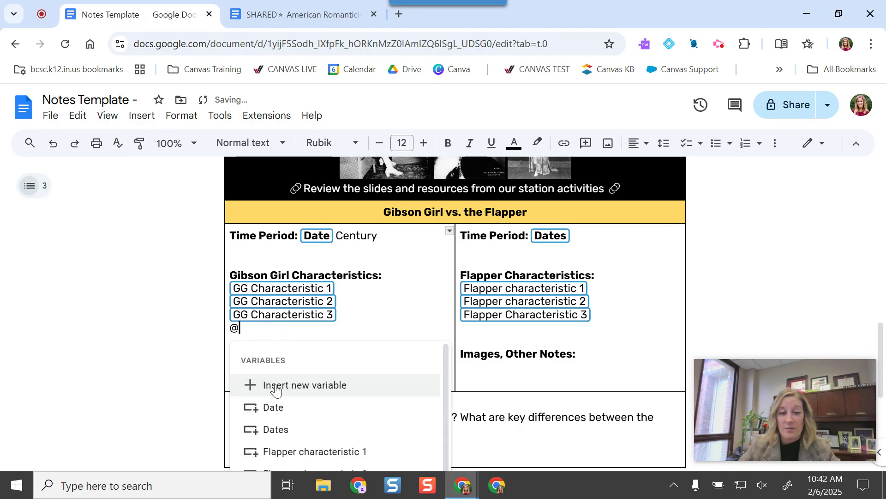
pyautogui.click(331, 391)
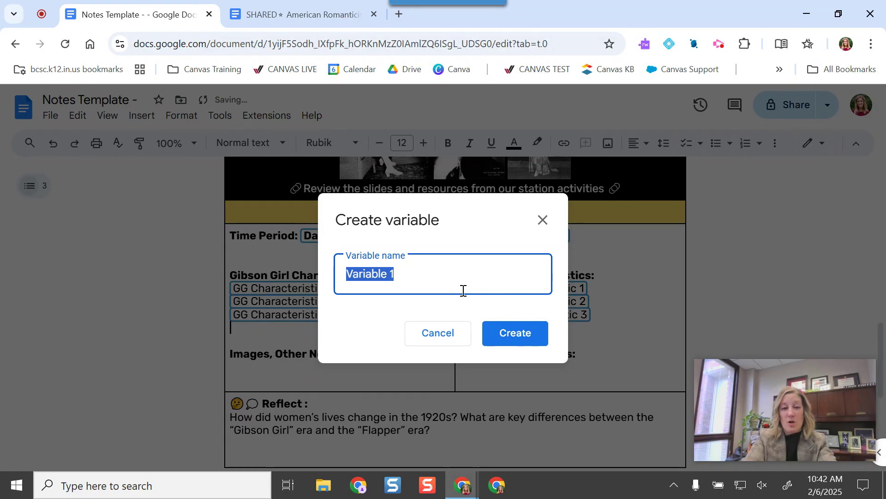
pyautogui.write('GG Charac')
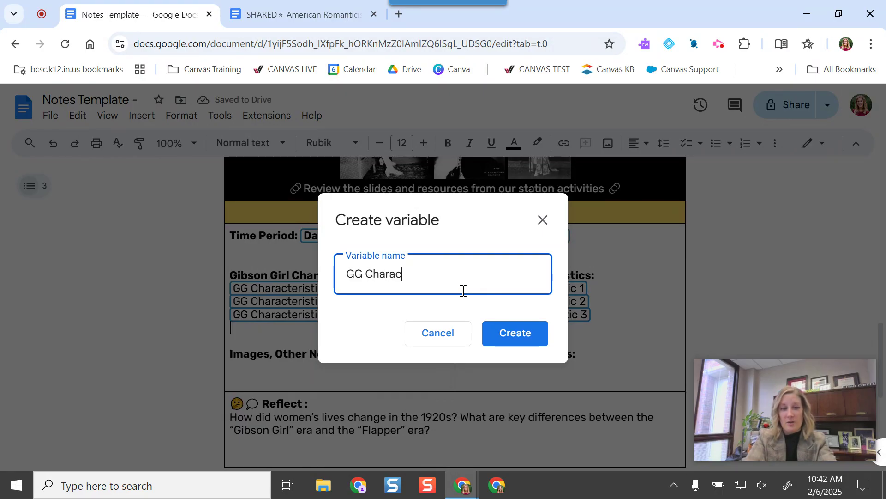
pyautogui.write('teristics')
pyautogui.press('BackSpace')
pyautogui.write('4')
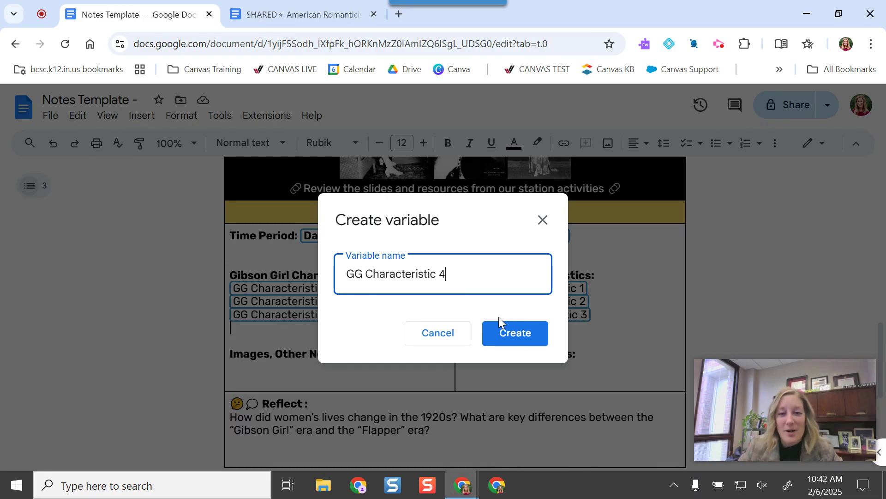
pyautogui.click(512, 332)
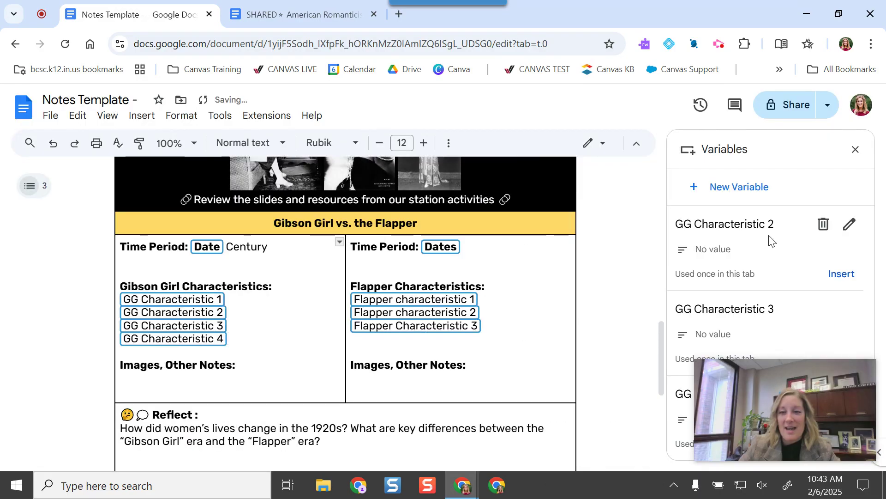
# Look up the GG Characteristic 1 placeholder's entry in the document's list of variables.
pyautogui.moveTo(830, 427); pyautogui.dragTo(683, 79)
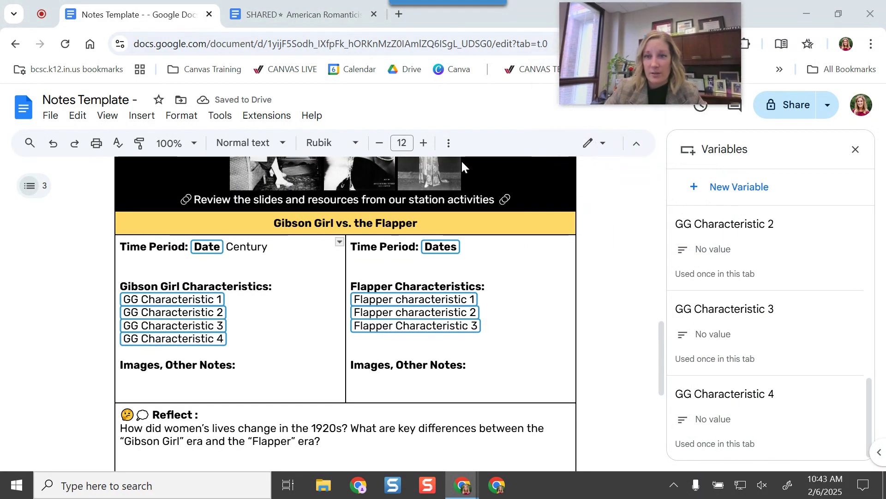
pyautogui.click(170, 298)
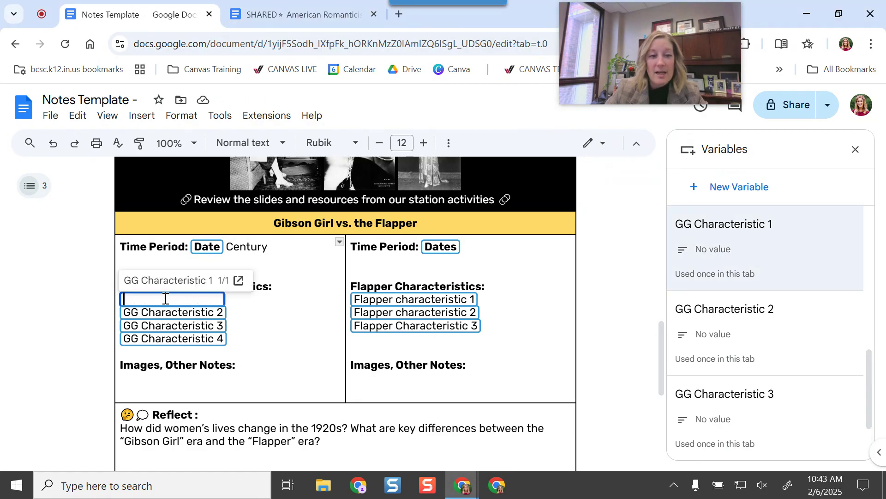
pyautogui.press('Escape')
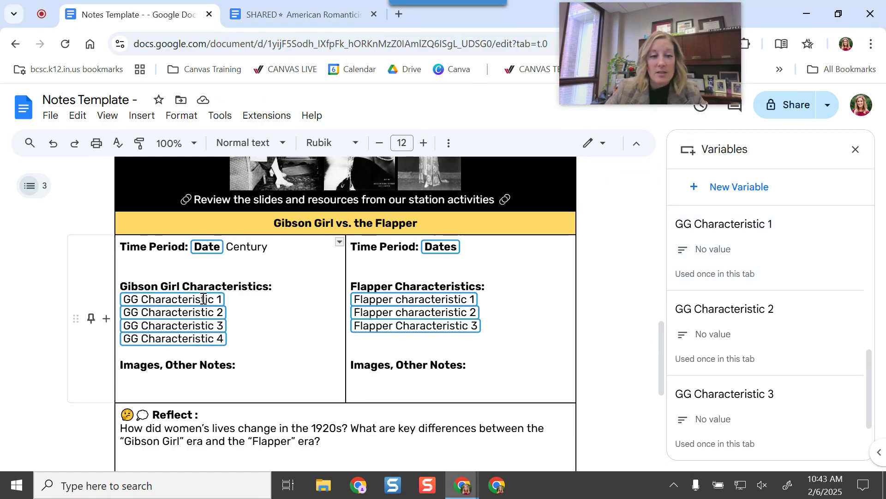
pyautogui.click(203, 299)
pyautogui.click(240, 281)
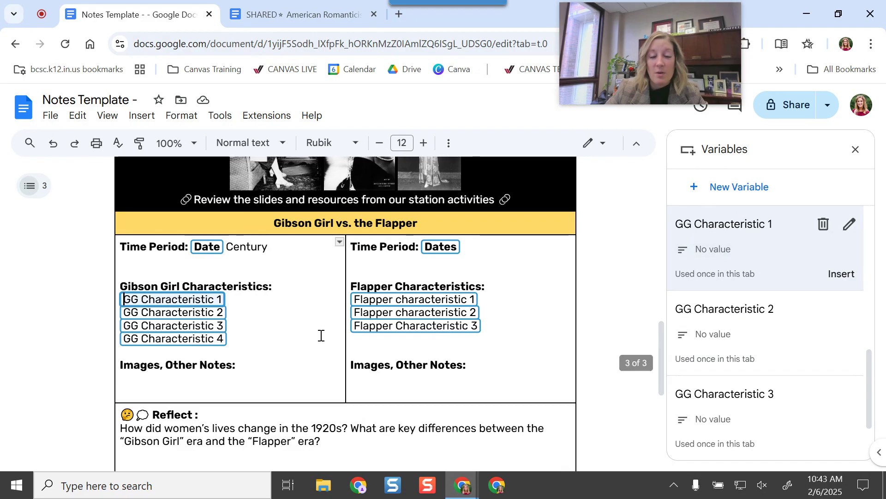
# Set the GG Characteristic 1 variable to "More conservative dress, longer dresses" in the Gibson Girl cell.
pyautogui.scroll(-5, 334, 265)
pyautogui.scroll(11, 355, 287)
pyautogui.scroll(-5, 359, 283)
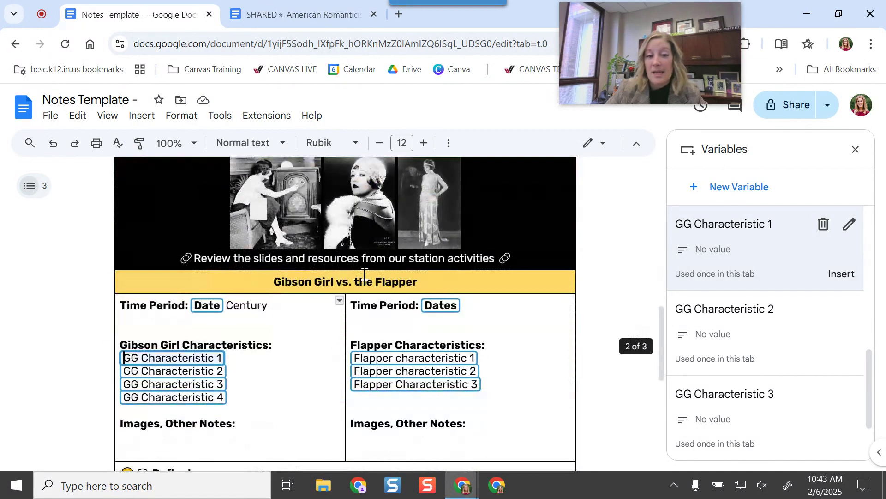
pyautogui.scroll(-3, 361, 277)
pyautogui.click(195, 221)
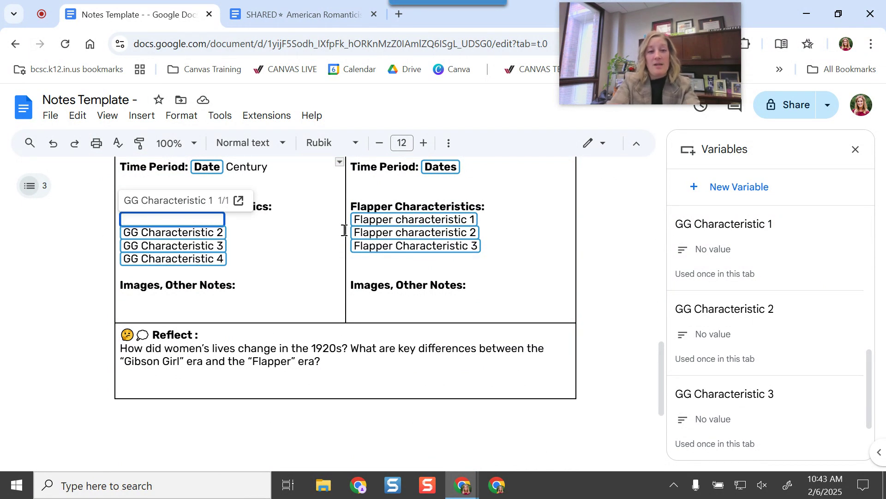
pyautogui.write('M')
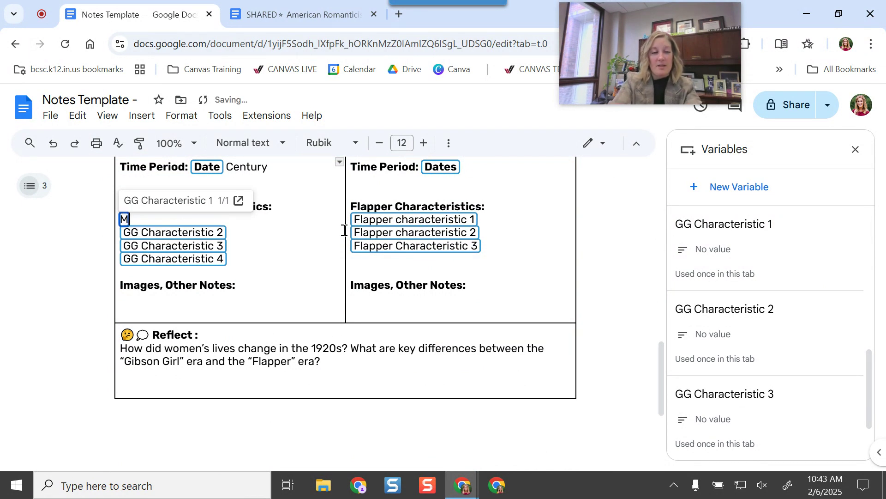
pyautogui.write('ore conservative dre')
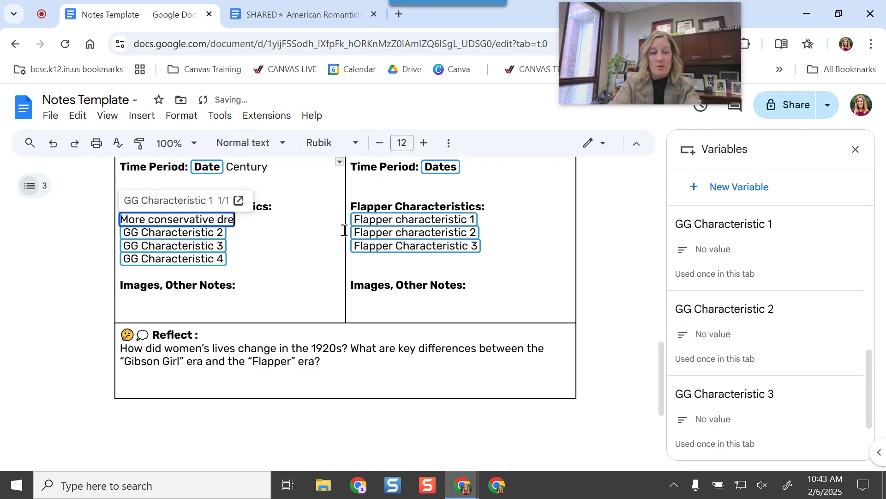
pyautogui.write('ss, longer dresses')
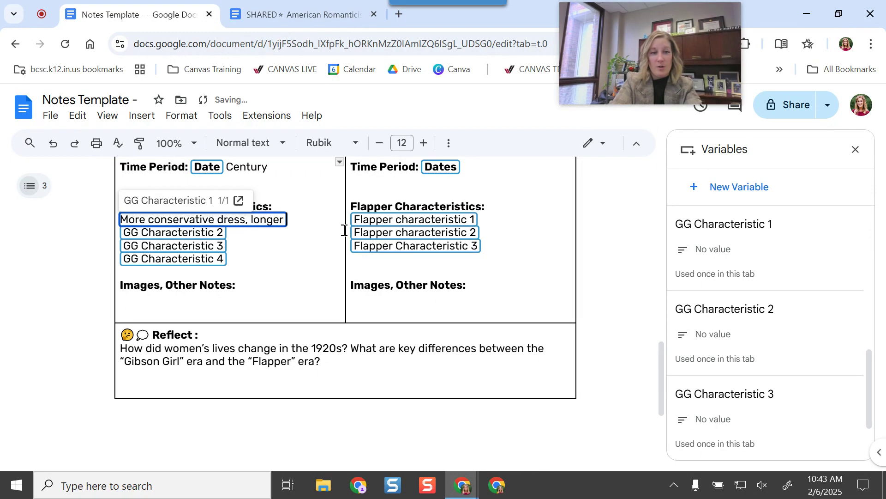
pyautogui.click(595, 242)
pyautogui.click(639, 314)
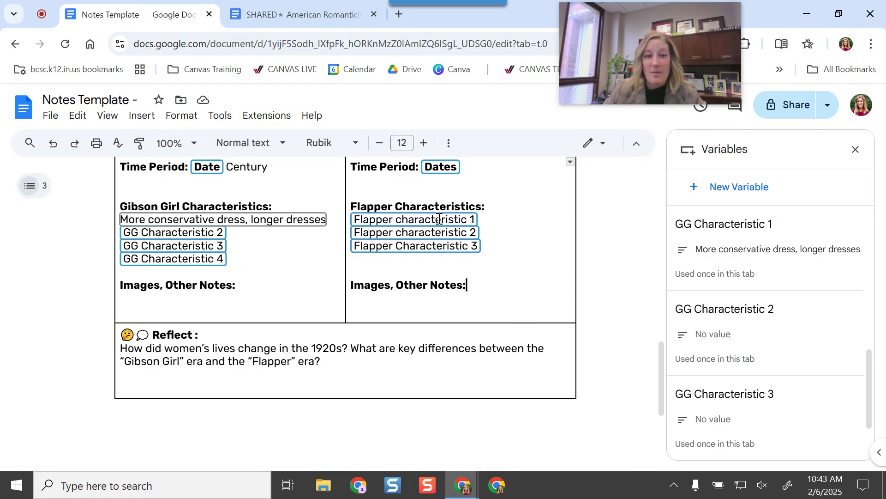
# Set the Flapper characteristic 1 variable to "Shorter style of dress" in the Flapper cell.
pyautogui.click(461, 221)
pyautogui.write('S')
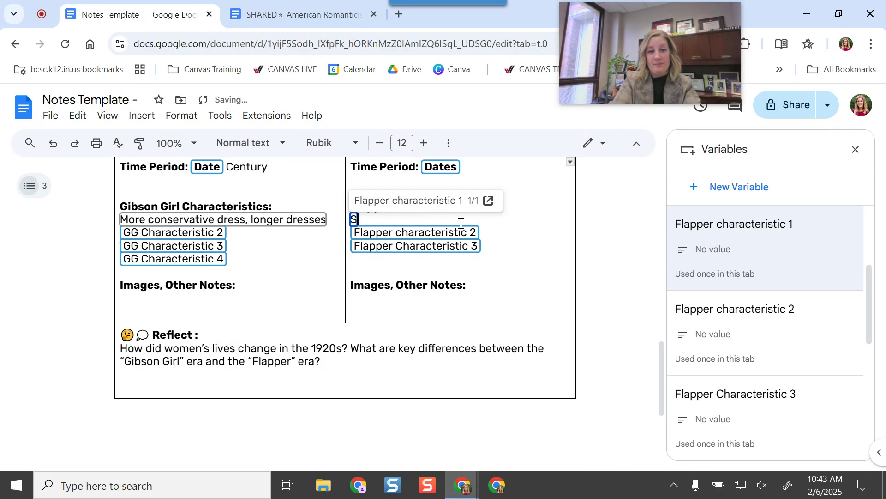
pyautogui.write('horter style of dress')
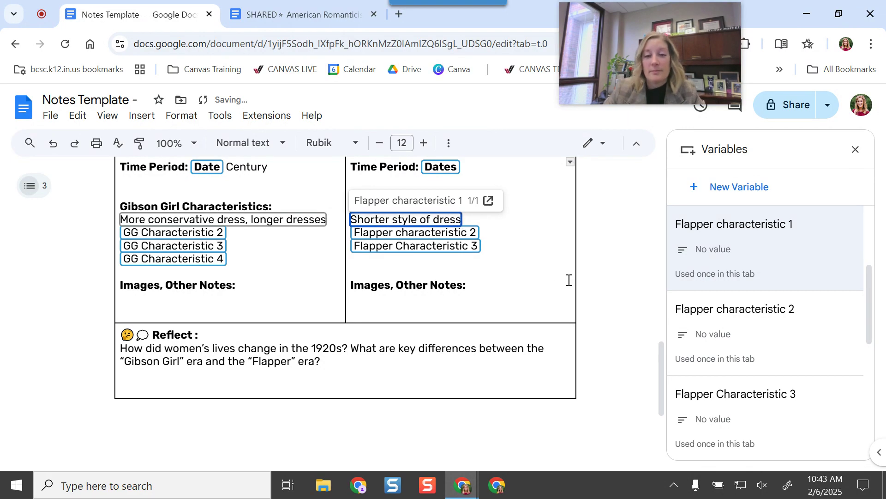
pyautogui.click(594, 288)
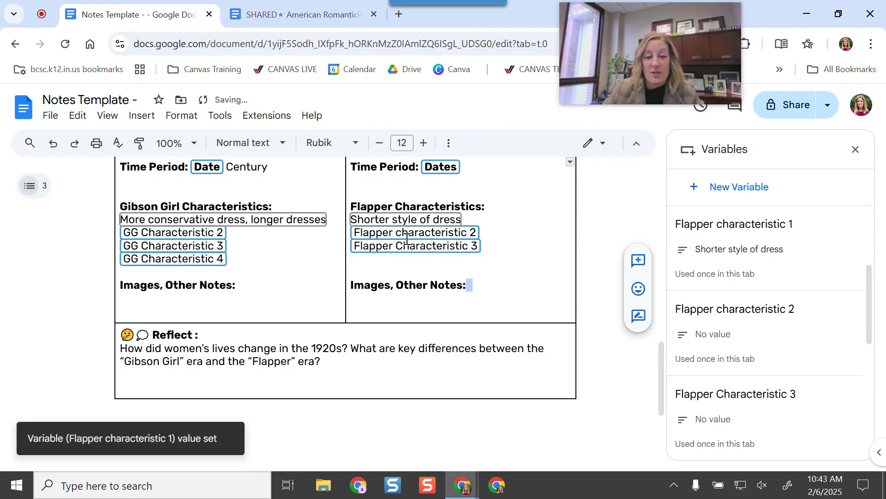
pyautogui.click(433, 272)
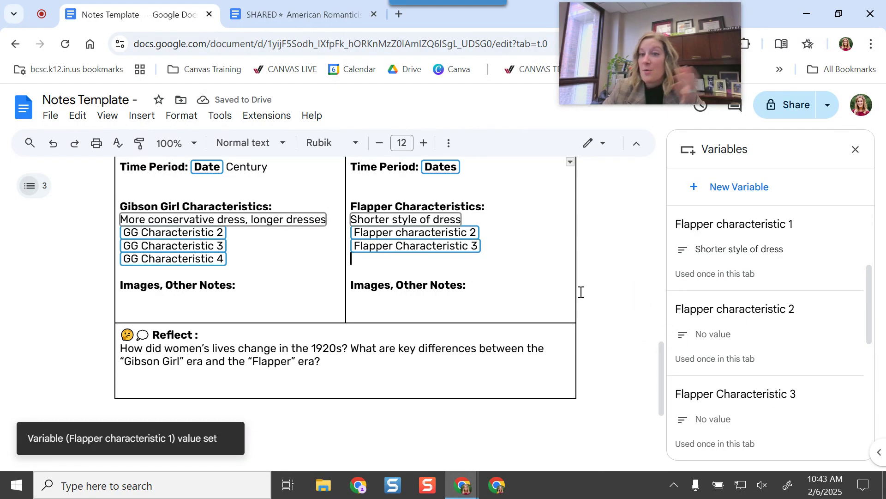
# Review the filled-in Flapper characteristic 1 variable and the surrounding Gibson Girl vs. the Flapper table.
pyautogui.click(402, 220)
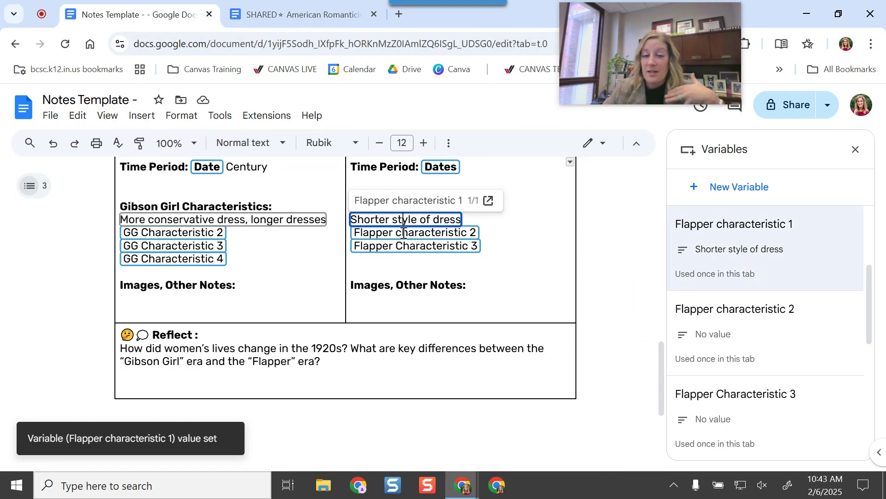
pyautogui.click(361, 261)
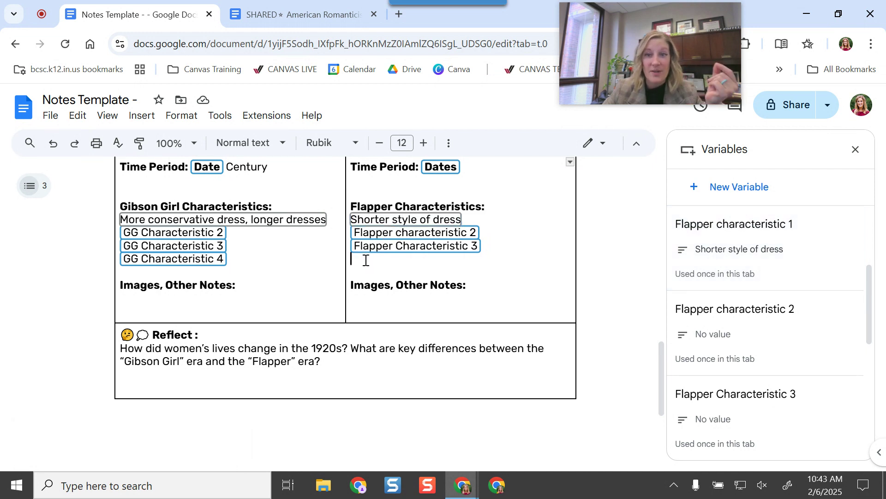
pyautogui.scroll(3, 504, 332)
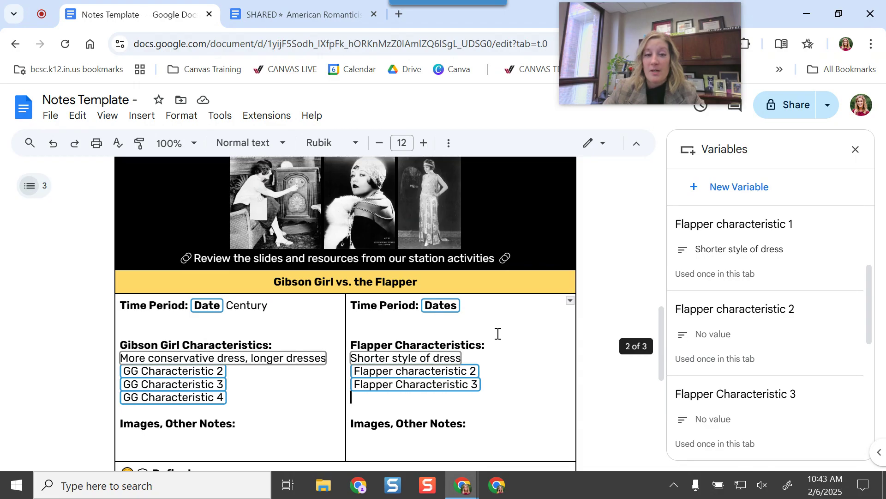
pyautogui.scroll(2, 403, 331)
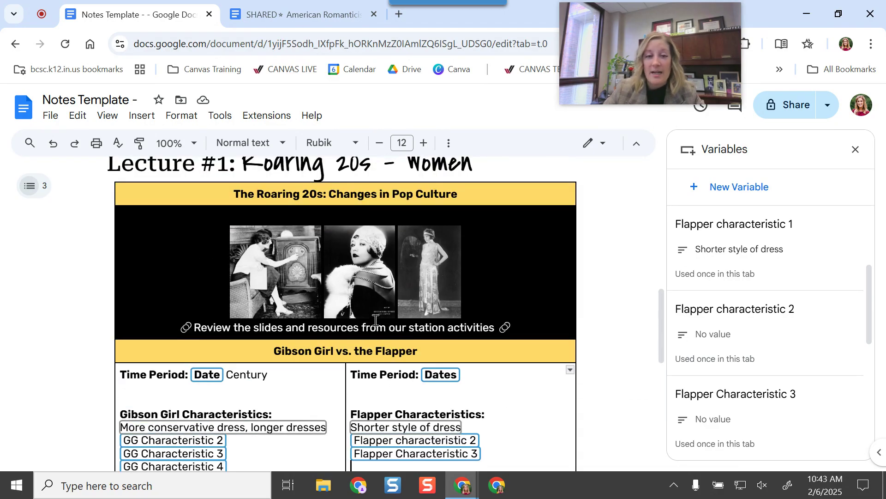
pyautogui.scroll(-3, 374, 314)
pyautogui.click(380, 290)
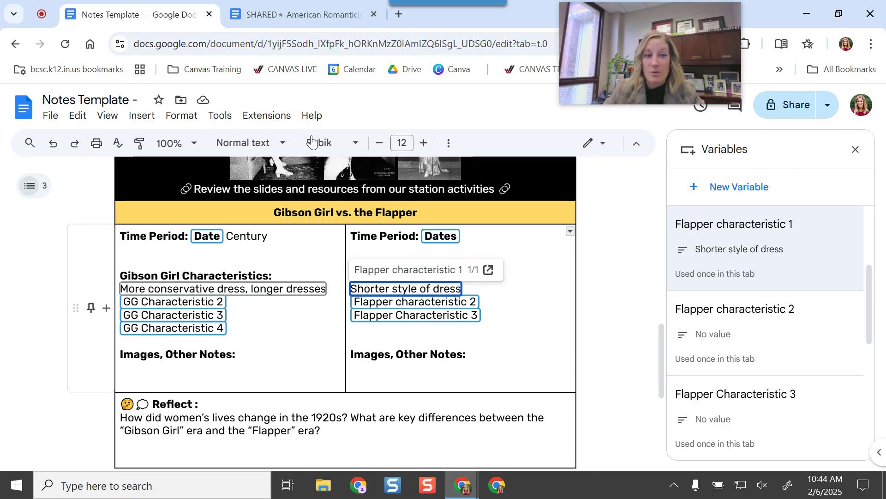
# Switch to the American Romanticism & Transcendentalism Guided Notes document and examine its numbered variable placeholders.
pyautogui.click(263, 14)
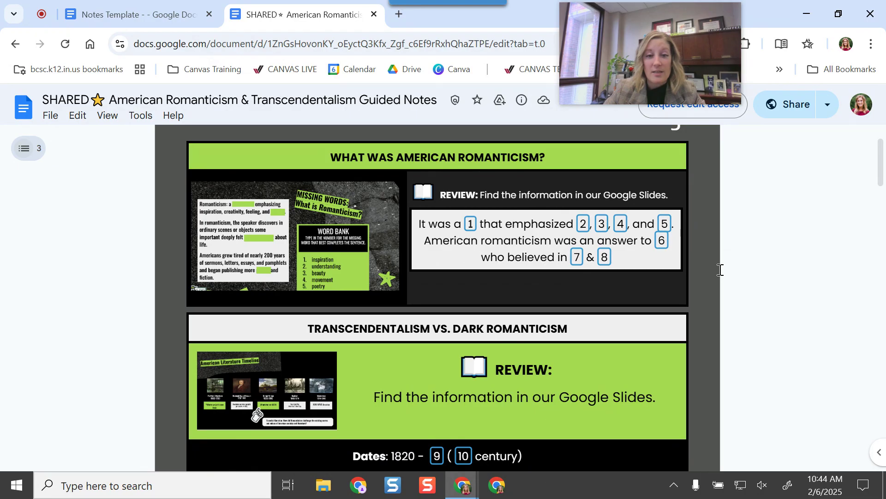
pyautogui.scroll(-5, 748, 307)
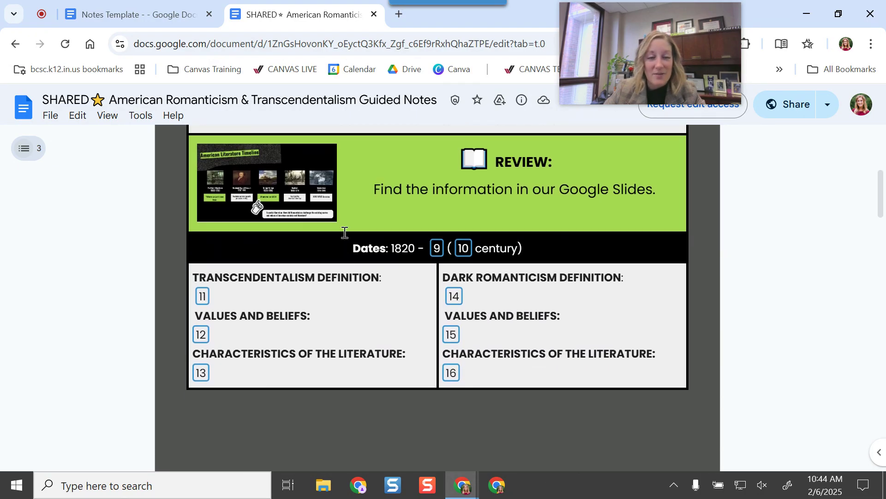
pyautogui.scroll(3, 345, 232)
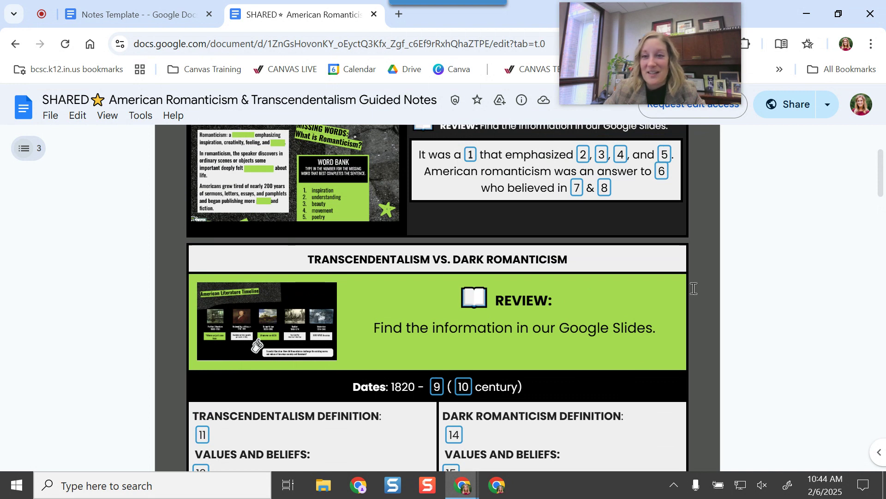
# Look up the entry for variable 11, under Transcendentalism Definition, in the document's list of variables.
pyautogui.scroll(-3, 359, 266)
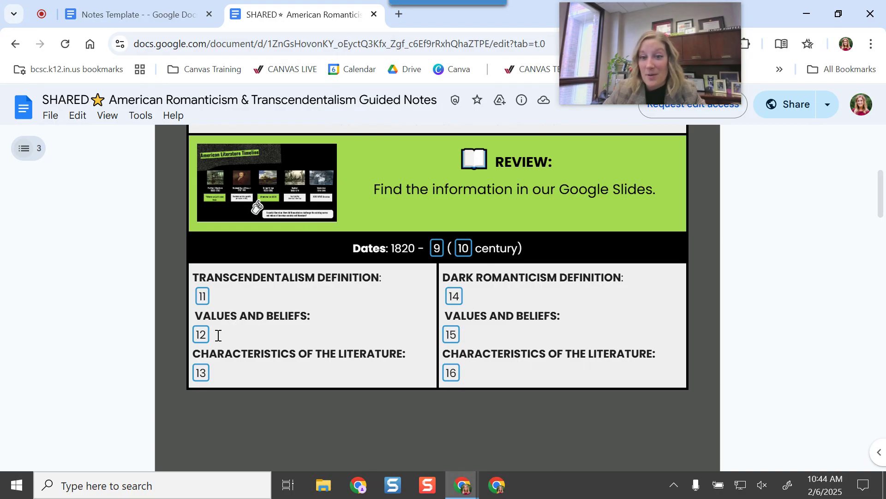
pyautogui.click(204, 296)
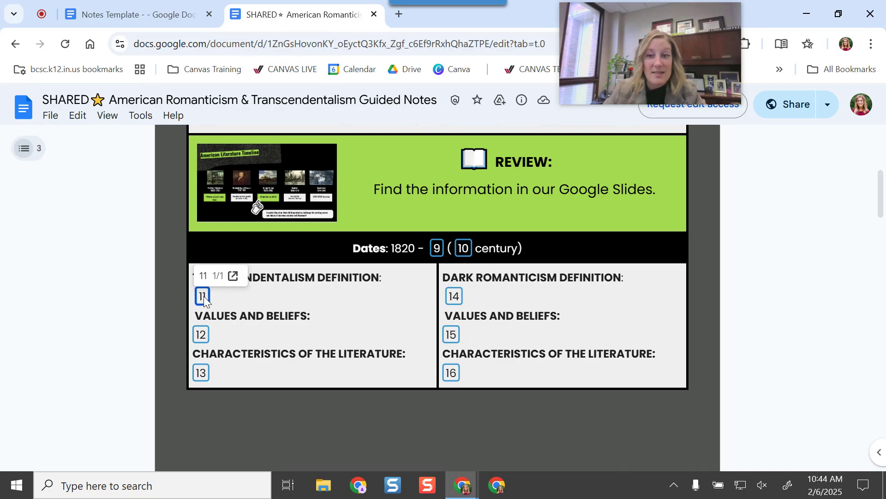
pyautogui.click(232, 276)
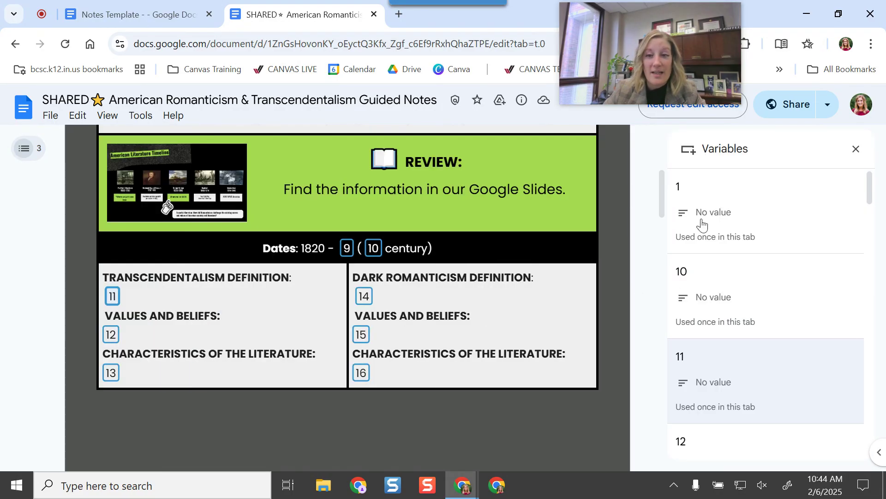